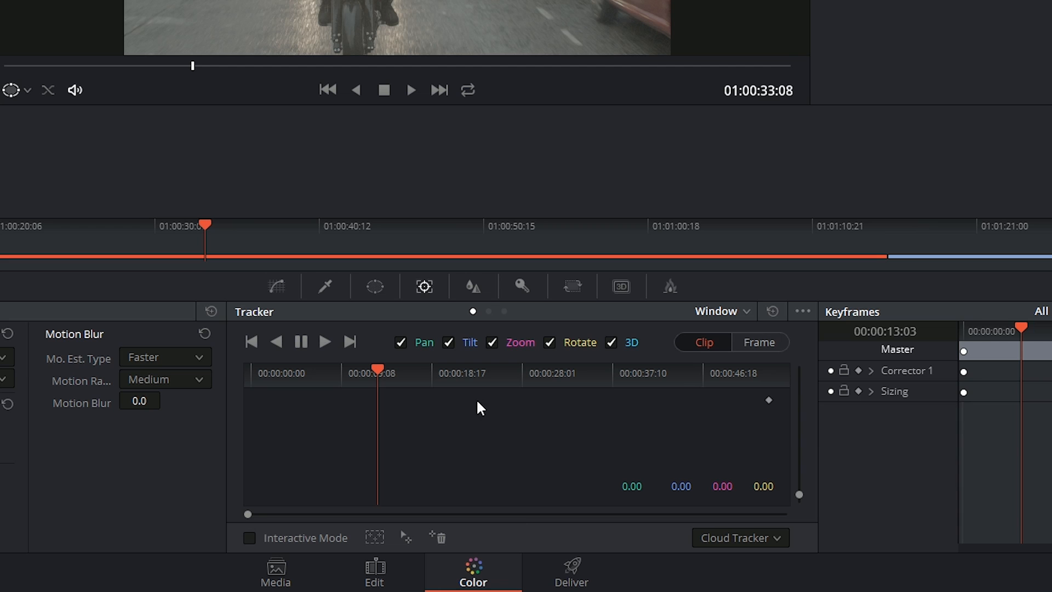
click(742, 312)
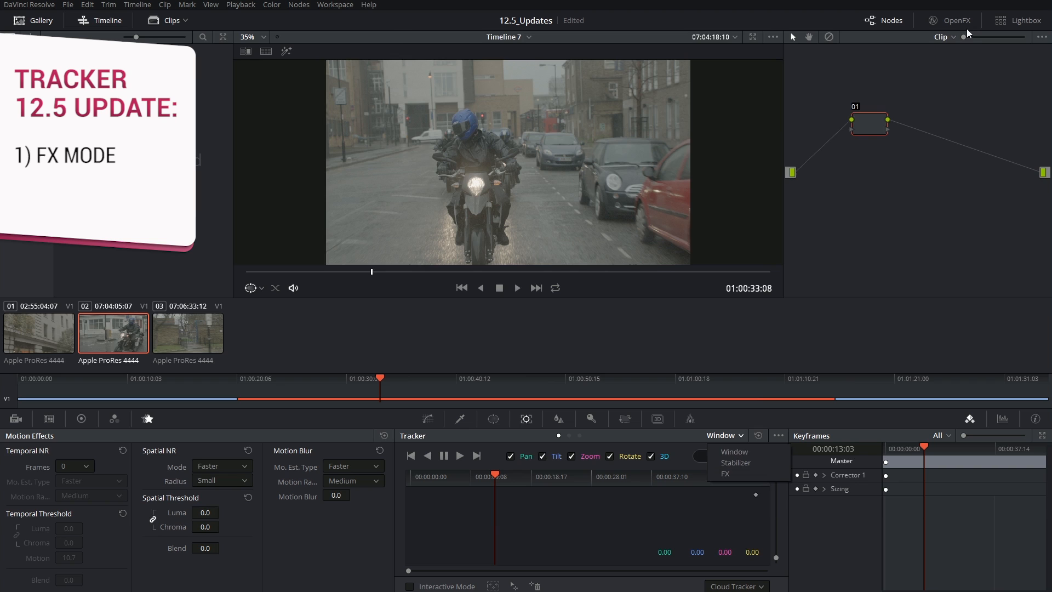
click(959, 21)
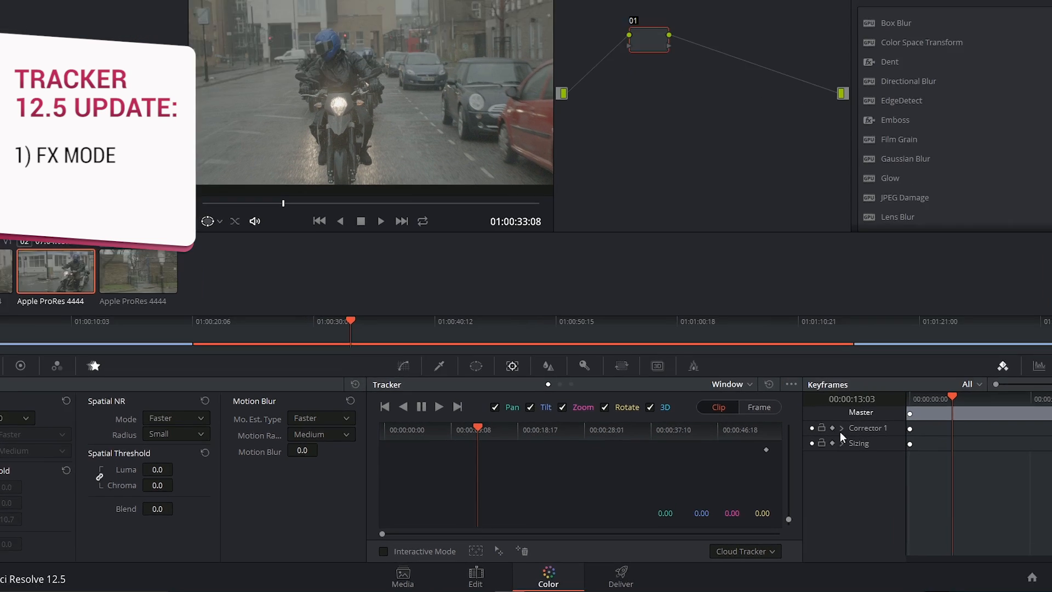
click(750, 554)
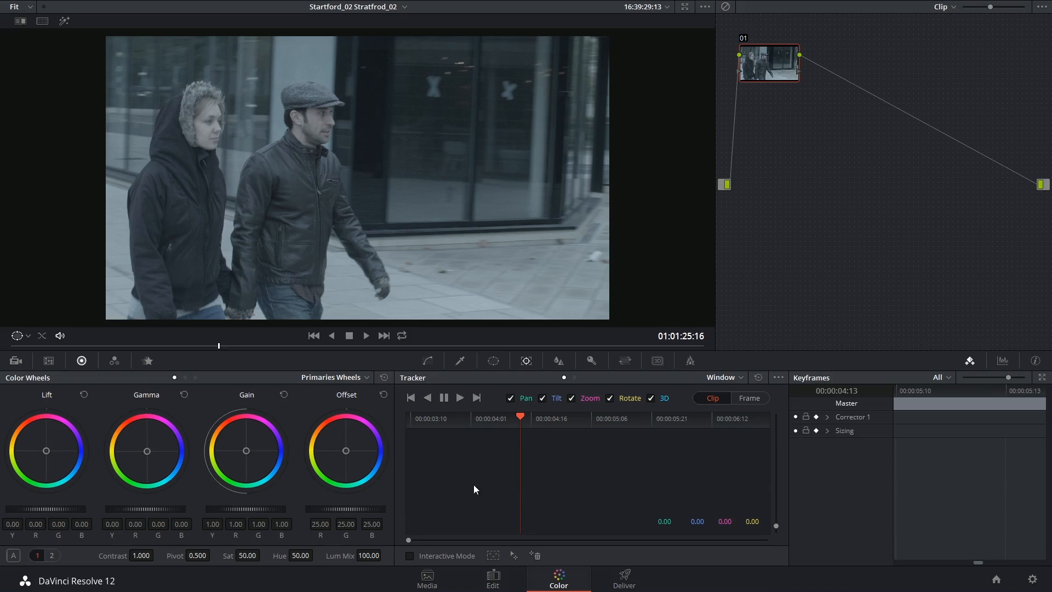
Add a serial node after the first node and give it a circular power window
click(495, 361)
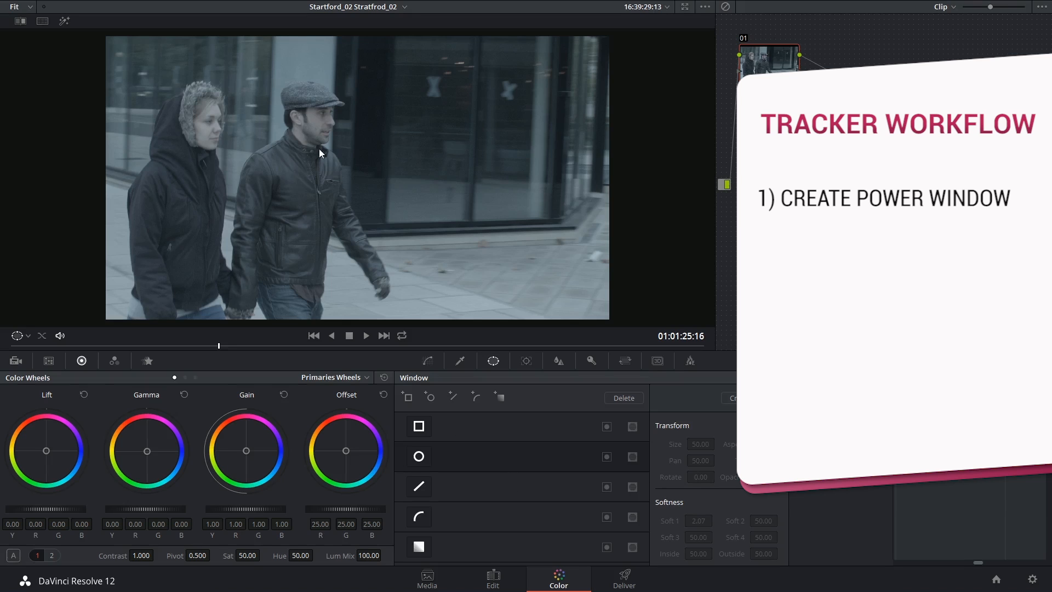
key(alt+s)
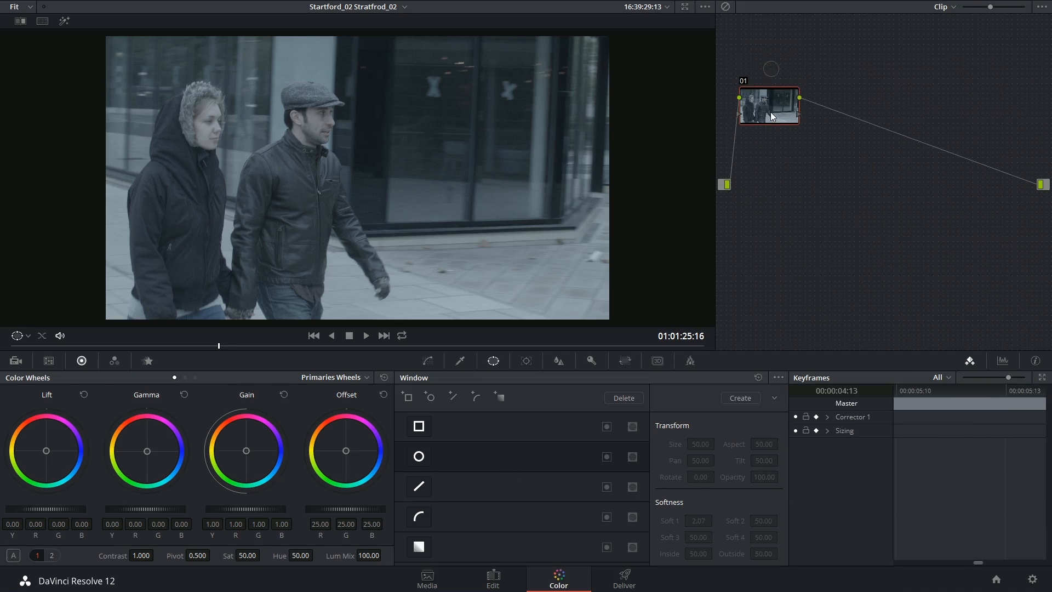
drag(846, 107, 852, 110)
click(420, 456)
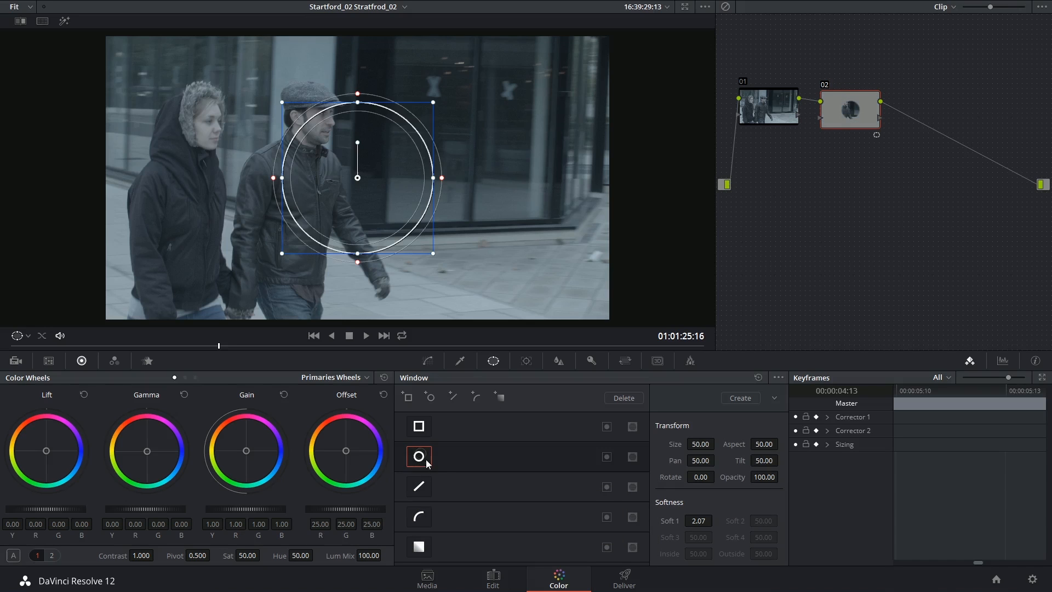
Shrink the circular window, set its softness to about 0.39 and fit it as a narrow oval over the man's face
drag(435, 258, 378, 199)
drag(699, 520, 686, 520)
drag(365, 194, 325, 143)
drag(338, 105, 338, 126)
drag(323, 130, 321, 128)
Go to the clip's first frame in the tracker and reposition the window over the man's face as a circle
click(523, 361)
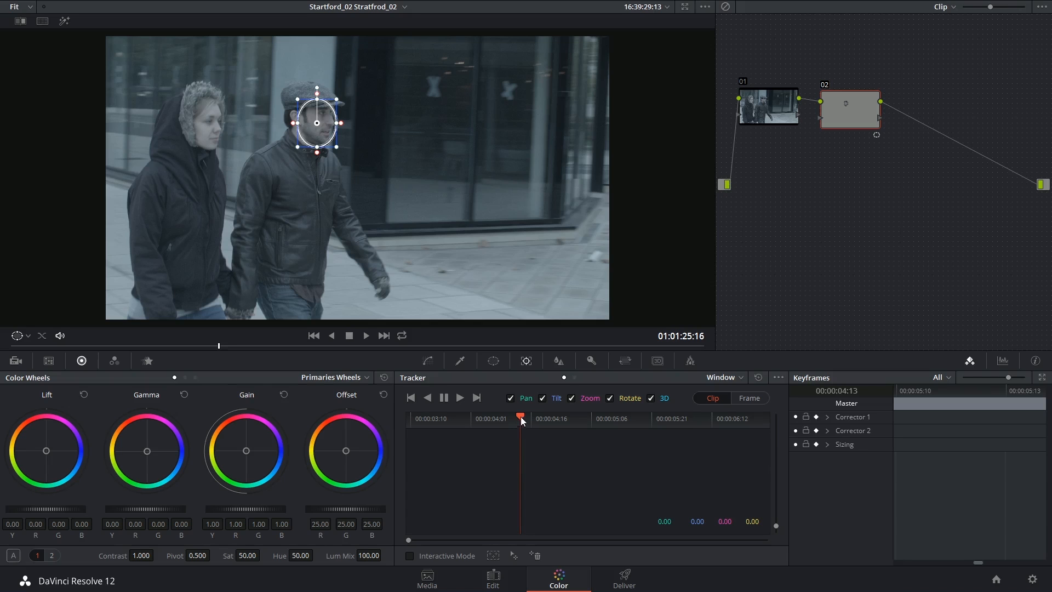
key(Left)
key(Left)
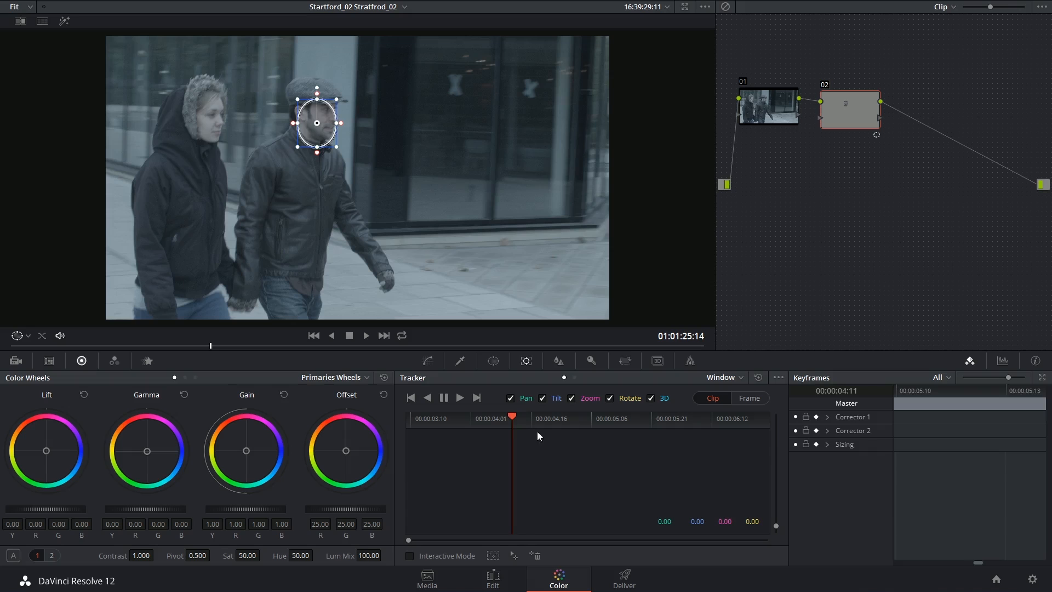
drag(211, 346, 13, 346)
drag(298, 112, 323, 104)
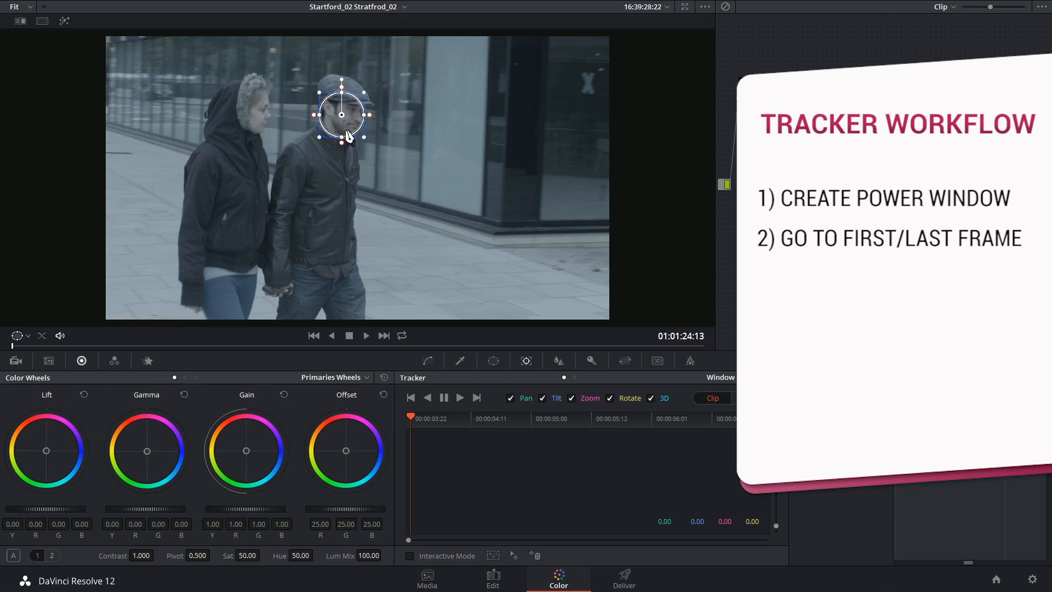
drag(348, 135, 350, 136)
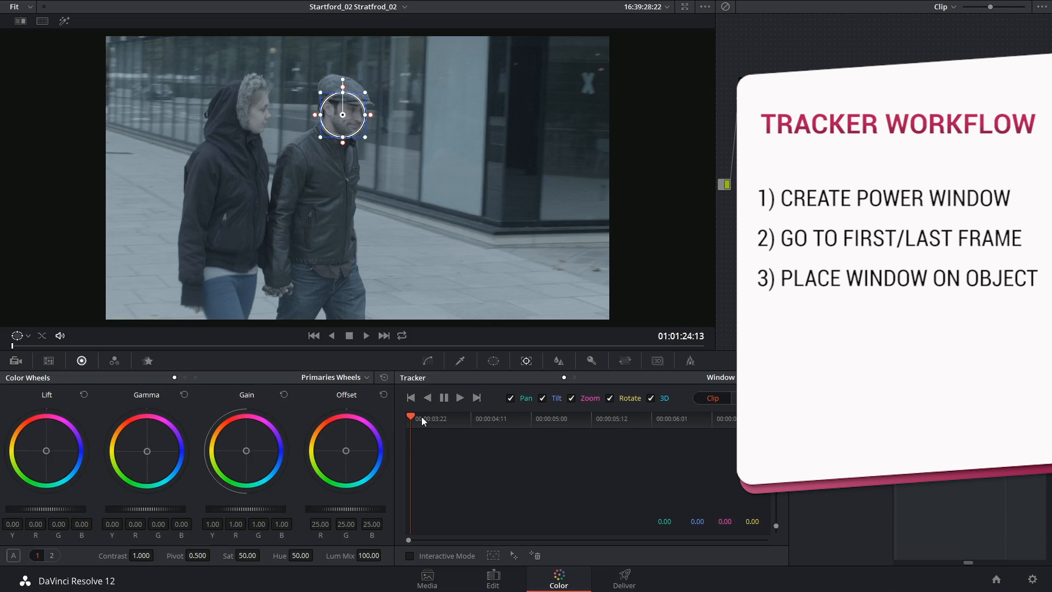
Track the window forward through the clip, and straighten and recentre it on the man's head at 01:01:27:15
click(461, 398)
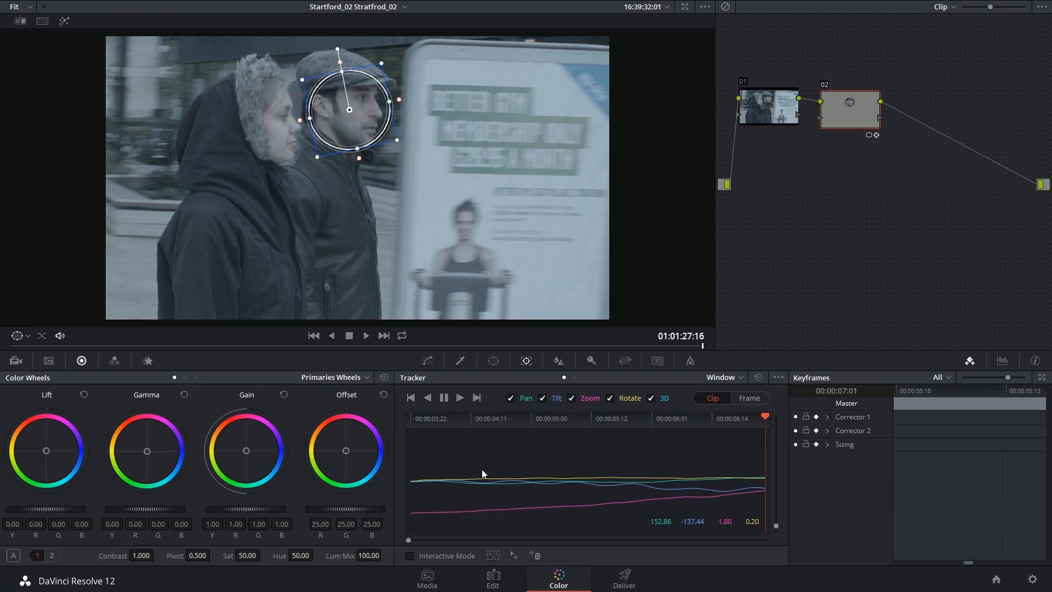
drag(746, 418, 783, 426)
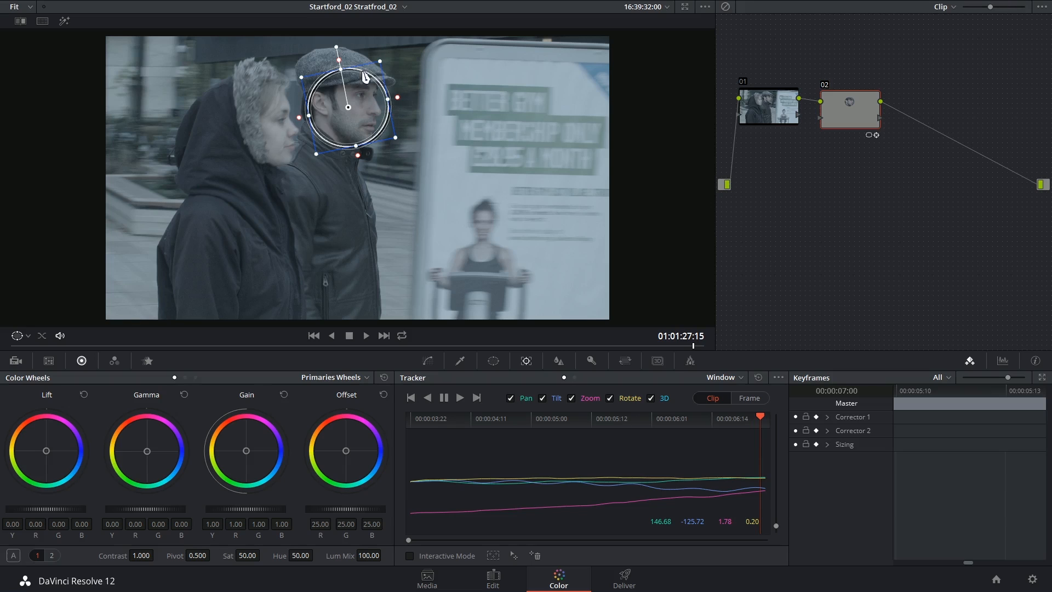
drag(363, 107, 363, 117)
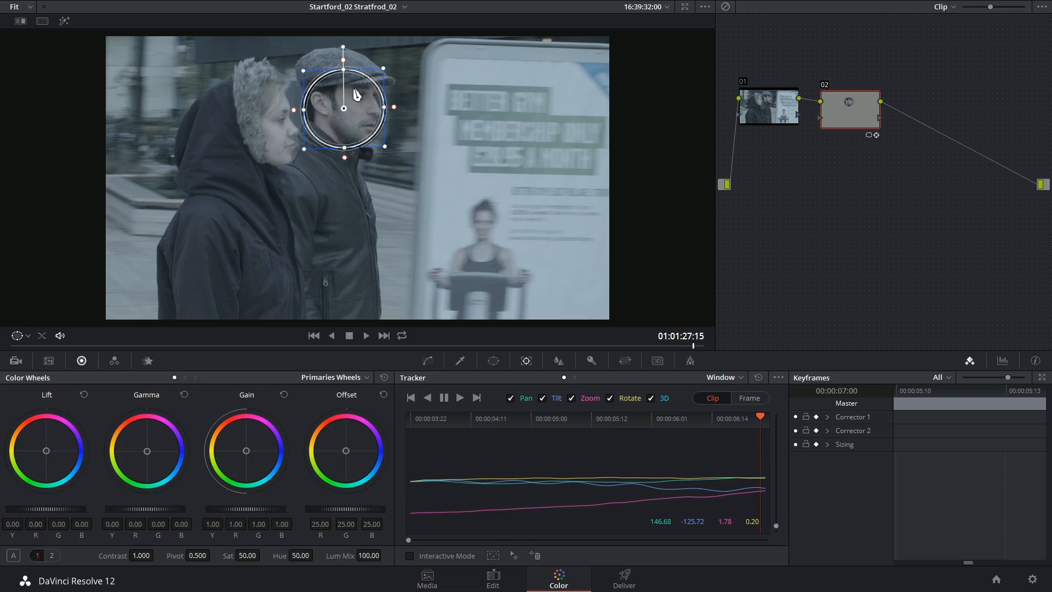
Convert the circular window to a Bezier shape and pull its points to follow the outline of the man's face
click(493, 360)
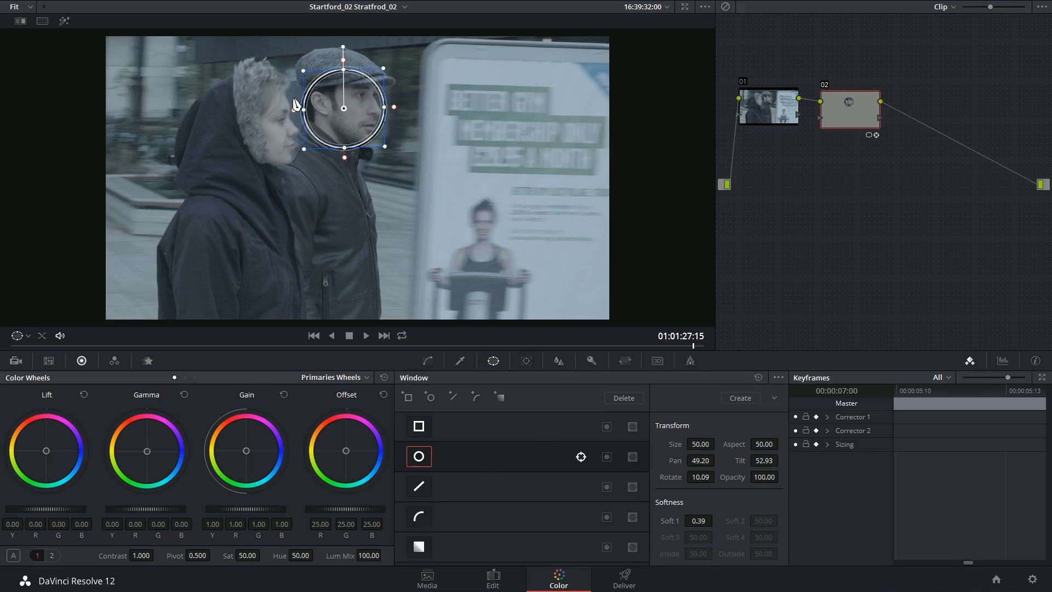
click(779, 378)
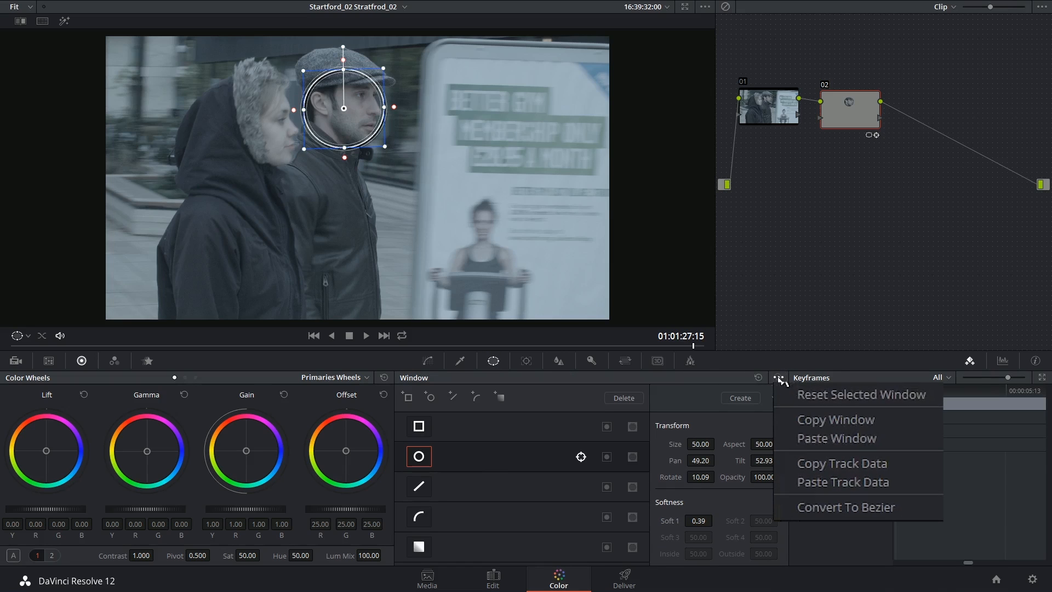
click(830, 505)
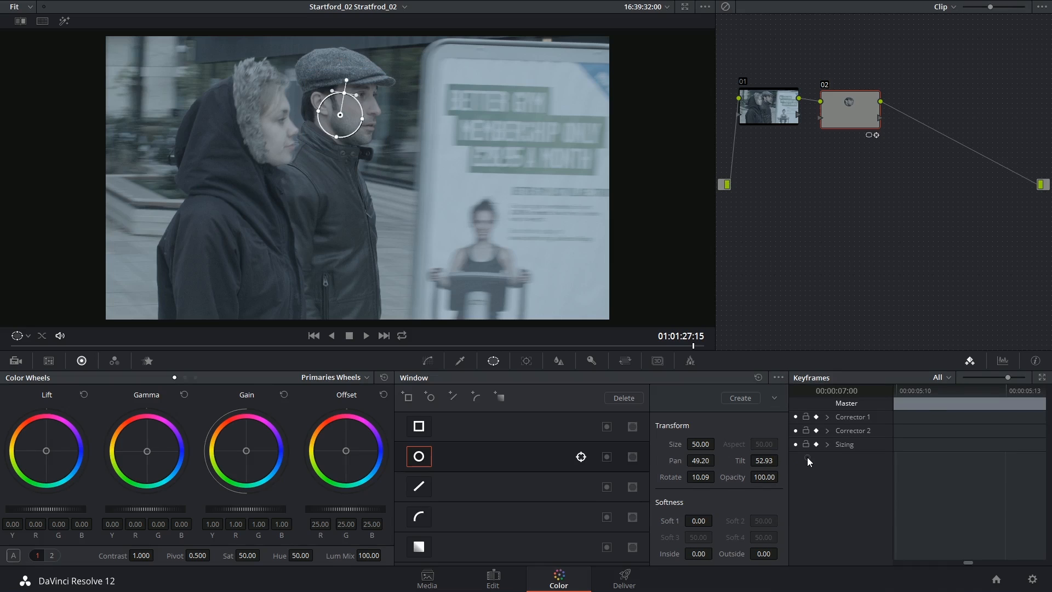
drag(363, 119, 373, 138)
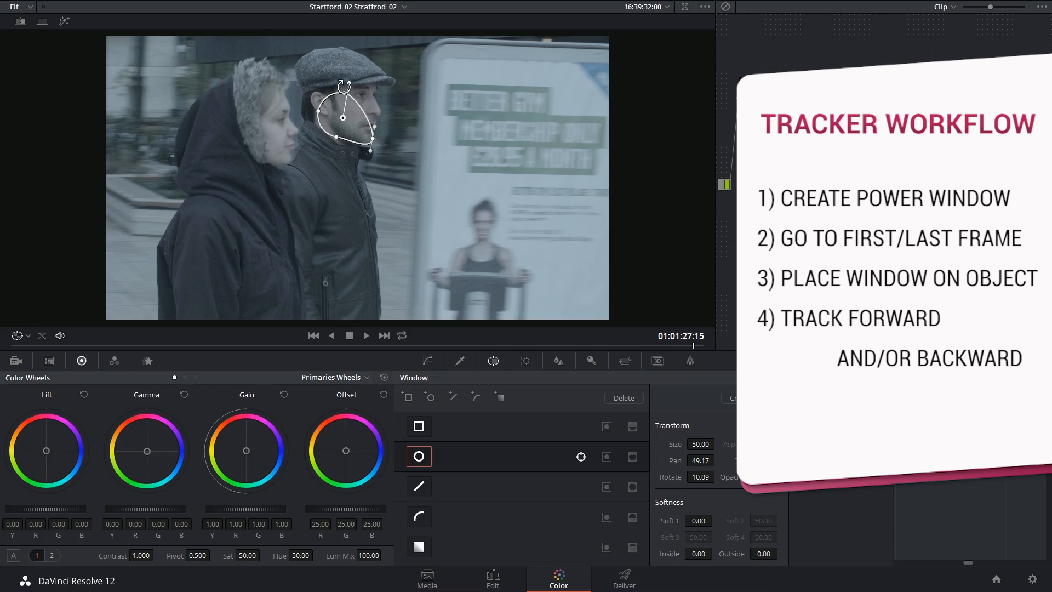
drag(347, 97, 316, 98)
scroll(362, 109, up, 3)
drag(312, 158, 320, 96)
drag(416, 137, 436, 150)
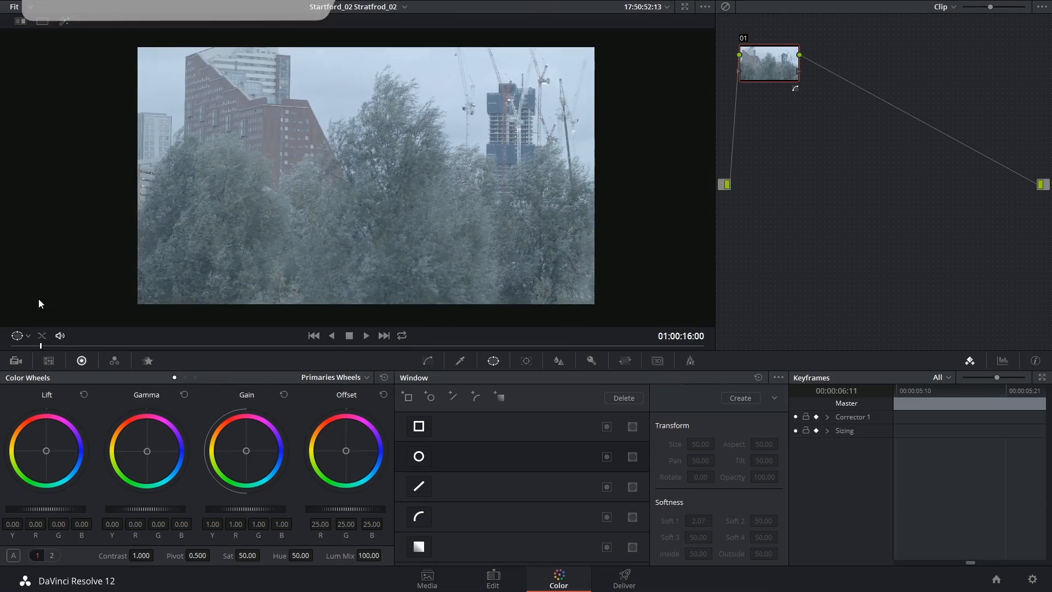
Go to 01:00:21:17 in the skyline clip and add a serial node with a circular power window
key(Up)
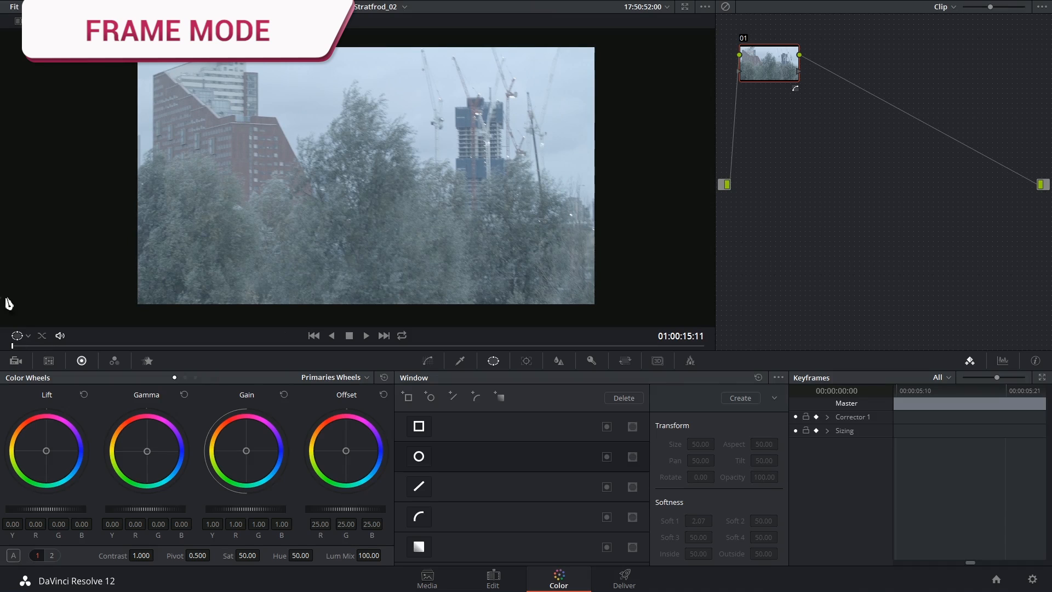
drag(12, 349, 401, 346)
drag(774, 69, 769, 86)
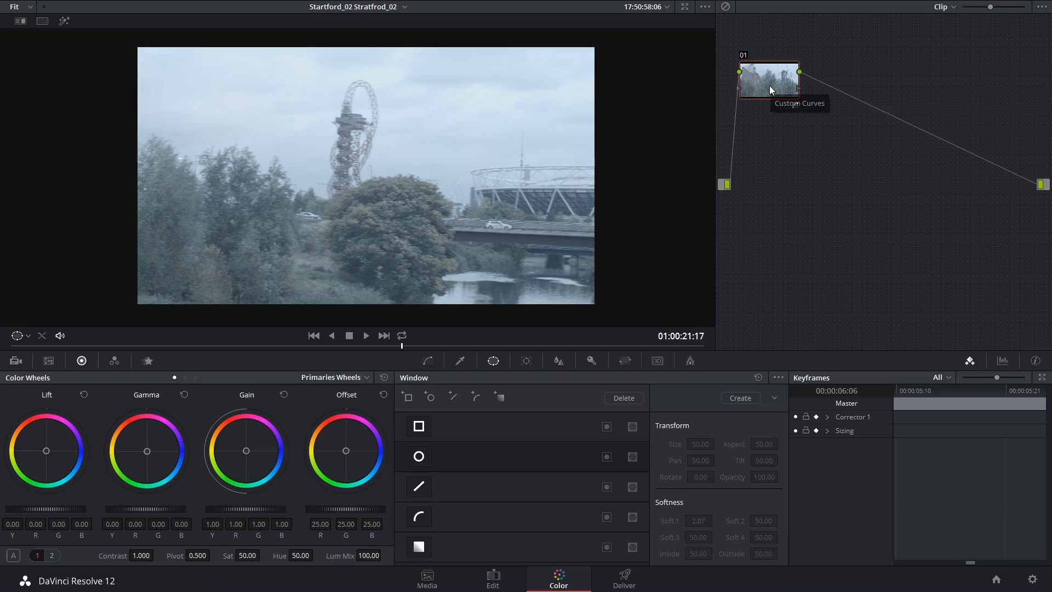
key(alt+s)
click(419, 456)
Fit the circular window around the red tower as a narrow tilted ellipse, about size 24, aspect 24 and rotation 7
mouse_move(435, 178)
mouse_down()
mouse_move(394, 181)
mouse_move(359, 159)
mouse_move(357, 138)
mouse_up()
drag(388, 76, 398, 58)
drag(353, 107, 356, 112)
drag(332, 69, 334, 77)
Track the tower window forward, return to a frame near the tracking start and track it in reverse
click(526, 361)
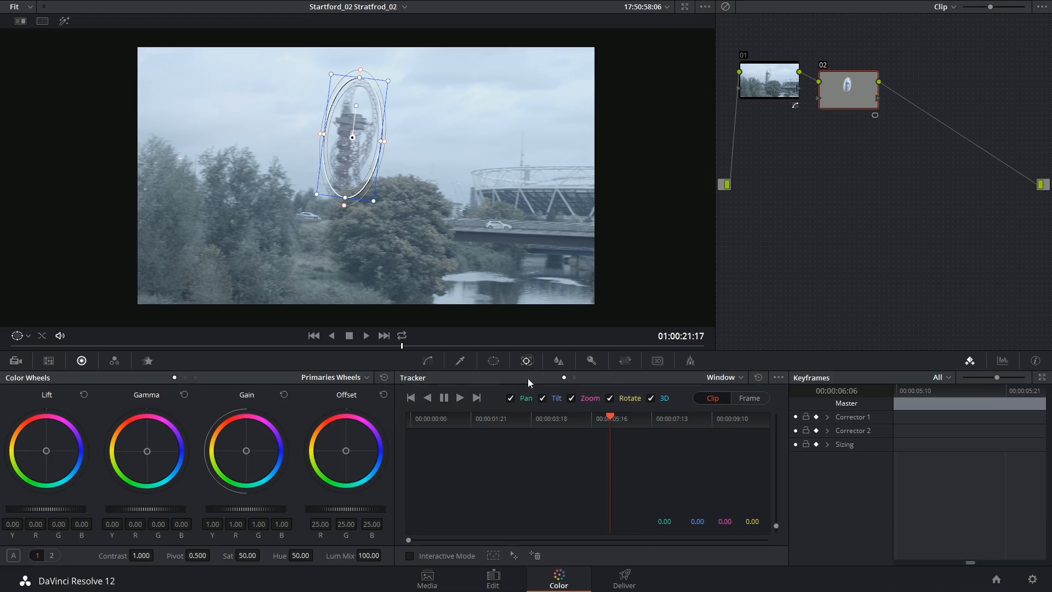
click(461, 399)
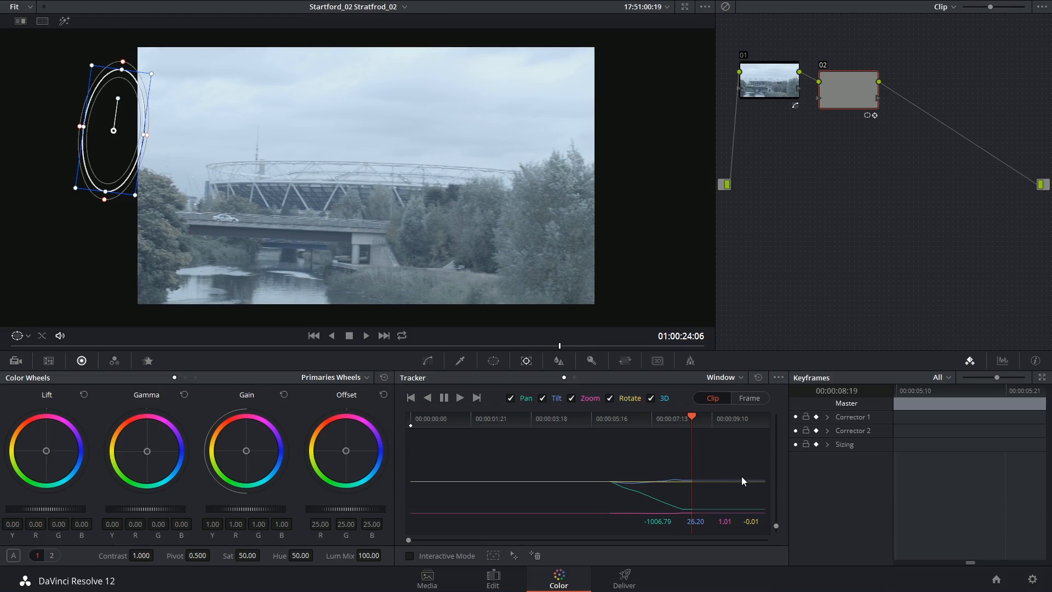
drag(647, 423, 616, 422)
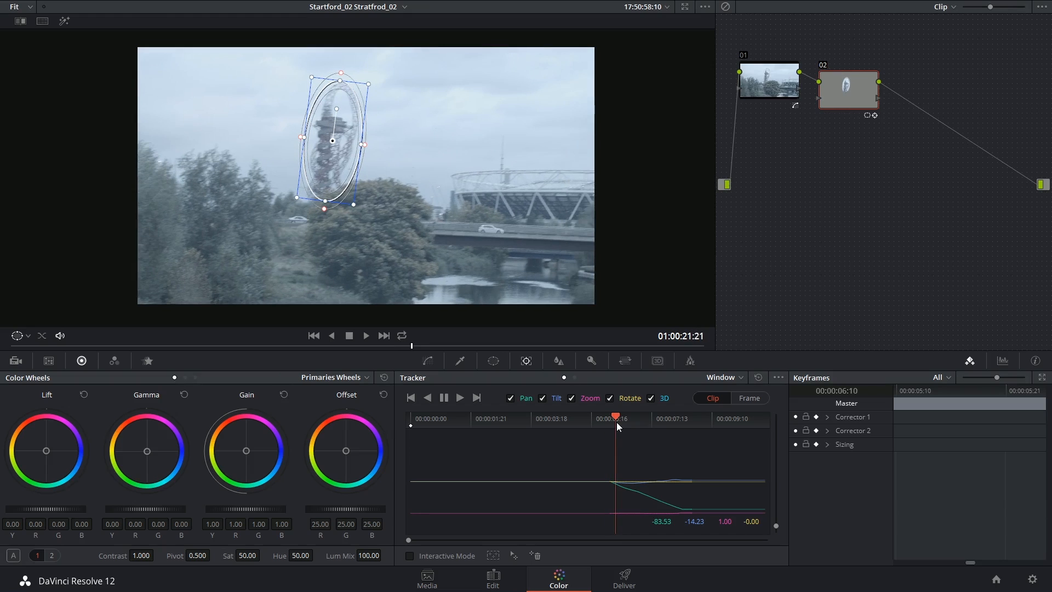
click(429, 399)
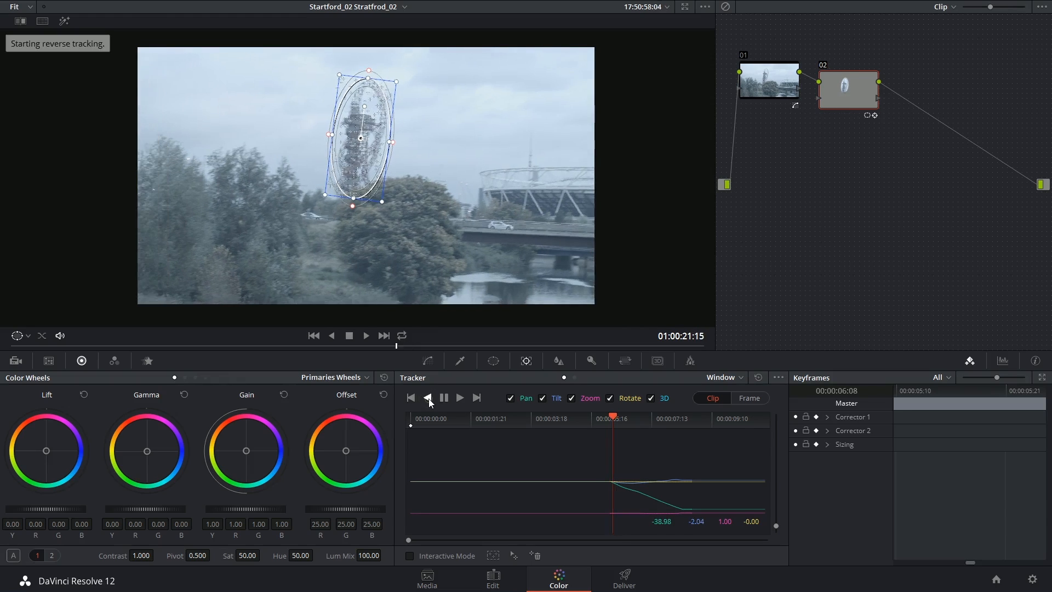
Scrub through the tracked section to examine how the window follows the tower near the picture's edge
drag(570, 428, 567, 425)
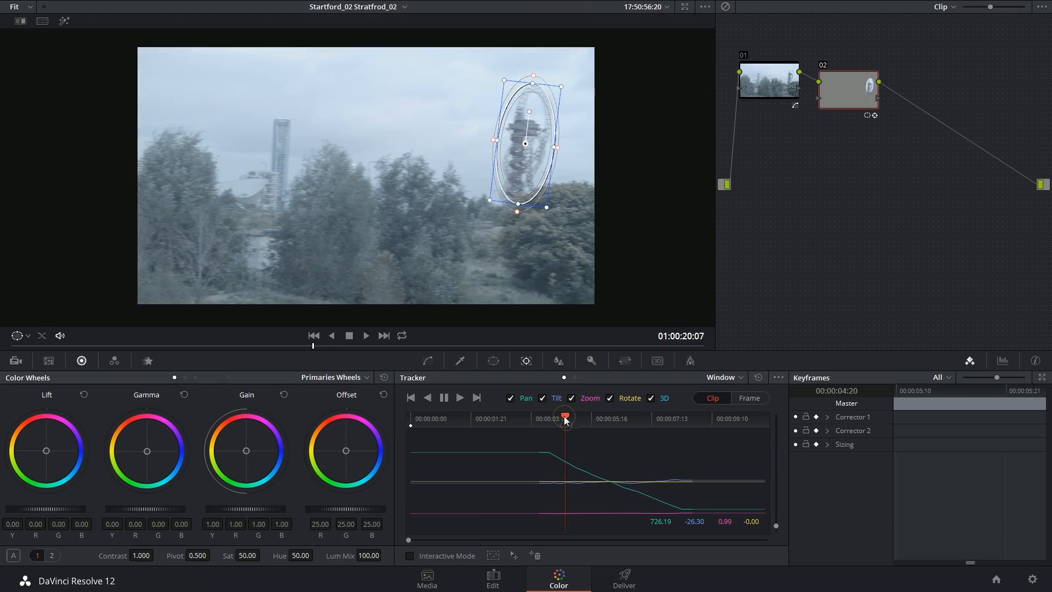
click(542, 417)
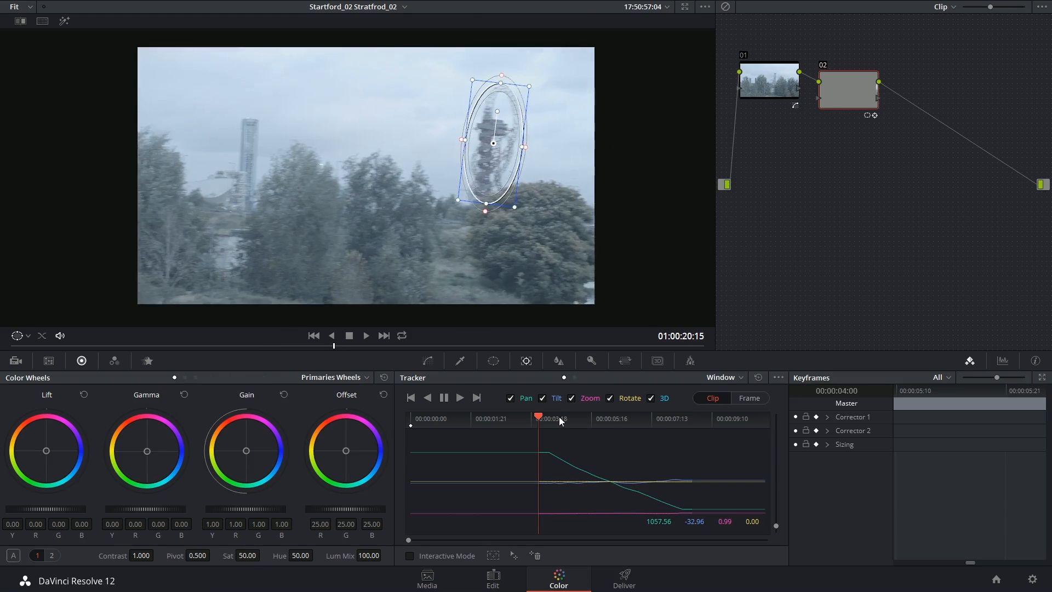
click(544, 418)
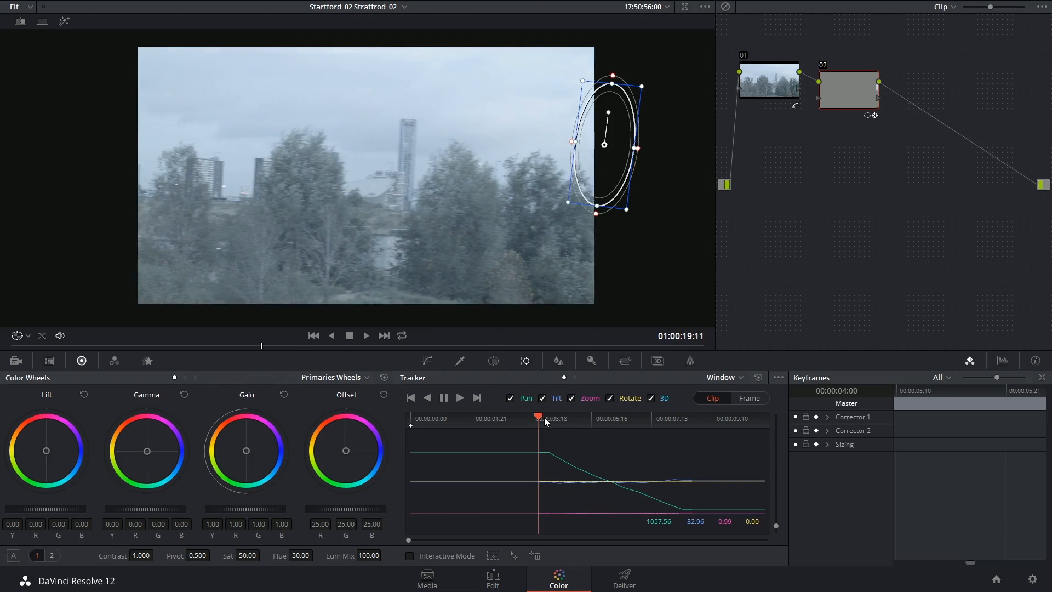
click(538, 418)
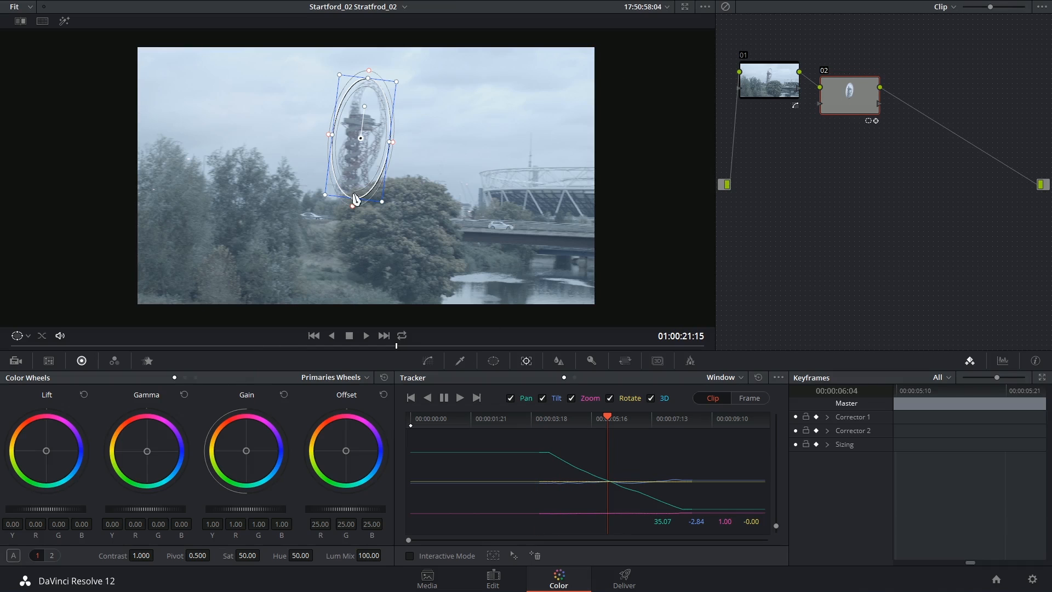
Tint the tower window orange-brown with Offset at 3.48, -35.32, -56.56 and Contrast at 0.688
click(495, 361)
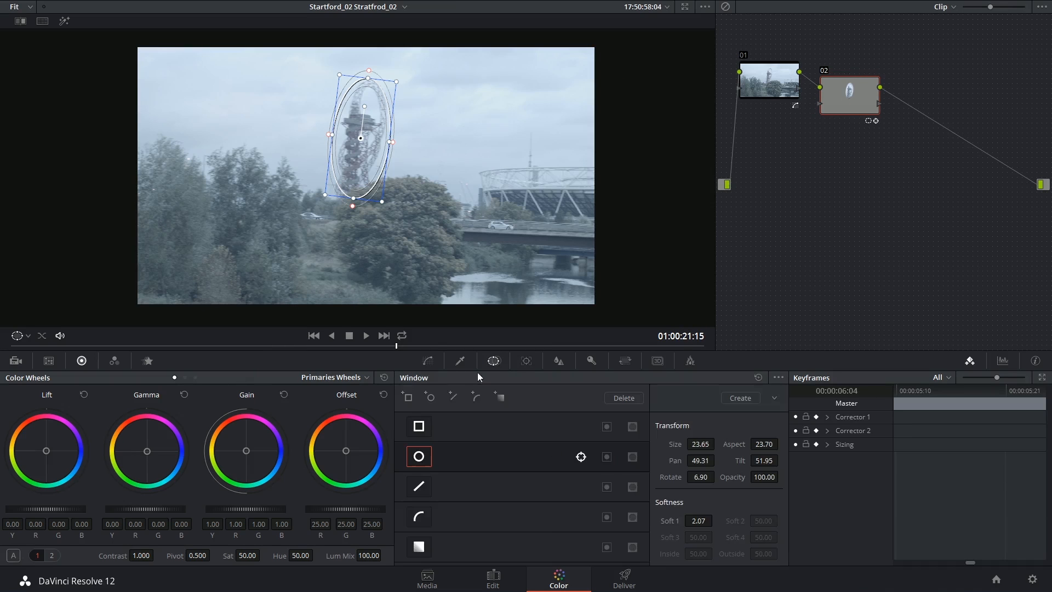
click(460, 361)
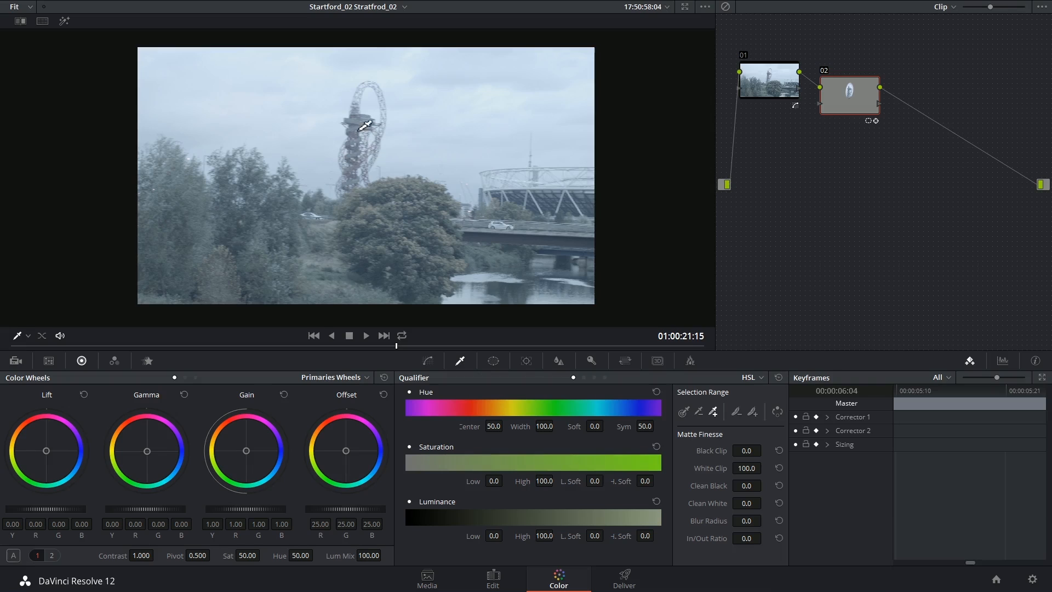
drag(349, 506, 679, 432)
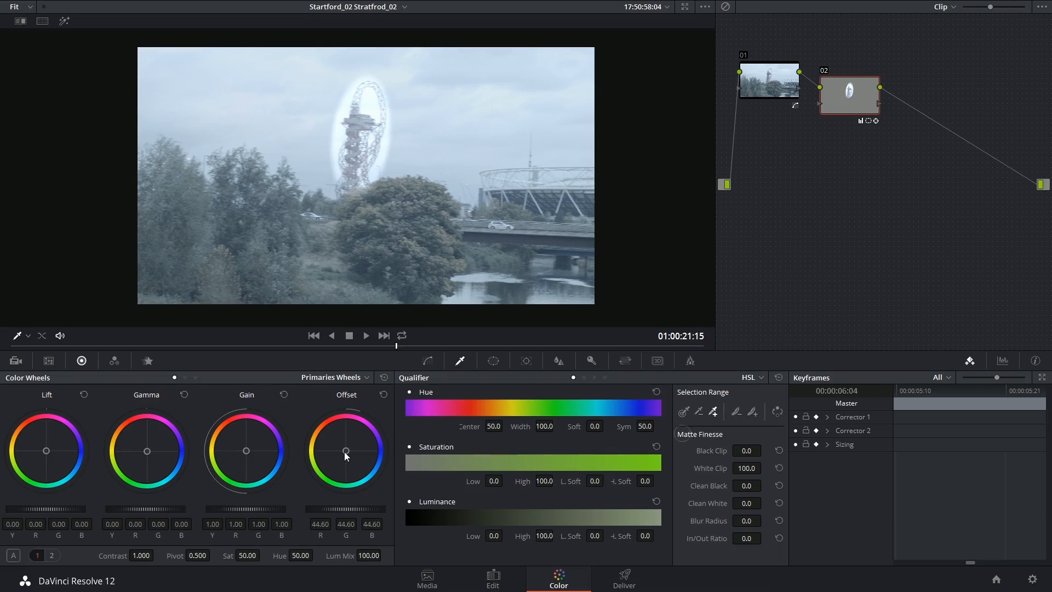
drag(344, 452, 271, 359)
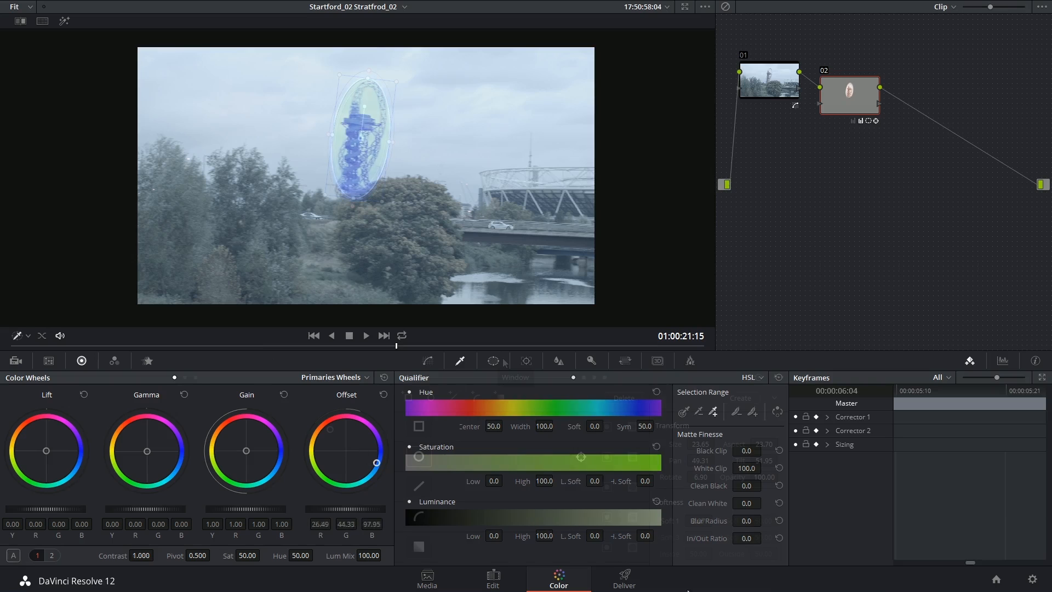
click(495, 360)
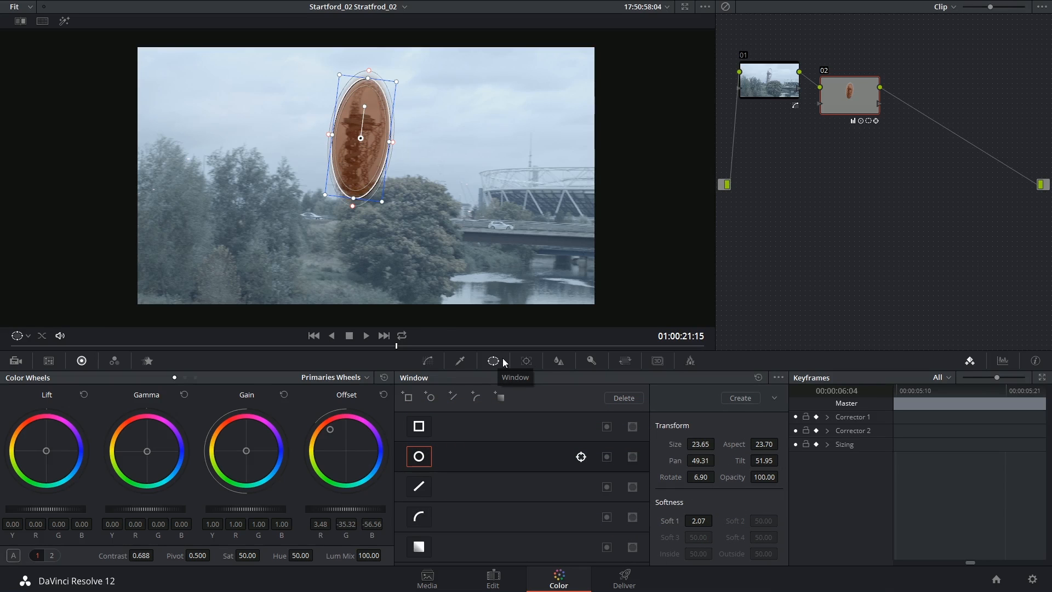
Return to the tracker and park the playhead at 01:00:19:19, where the tower window sits at the picture's edge
click(526, 361)
click(607, 419)
drag(627, 416, 529, 427)
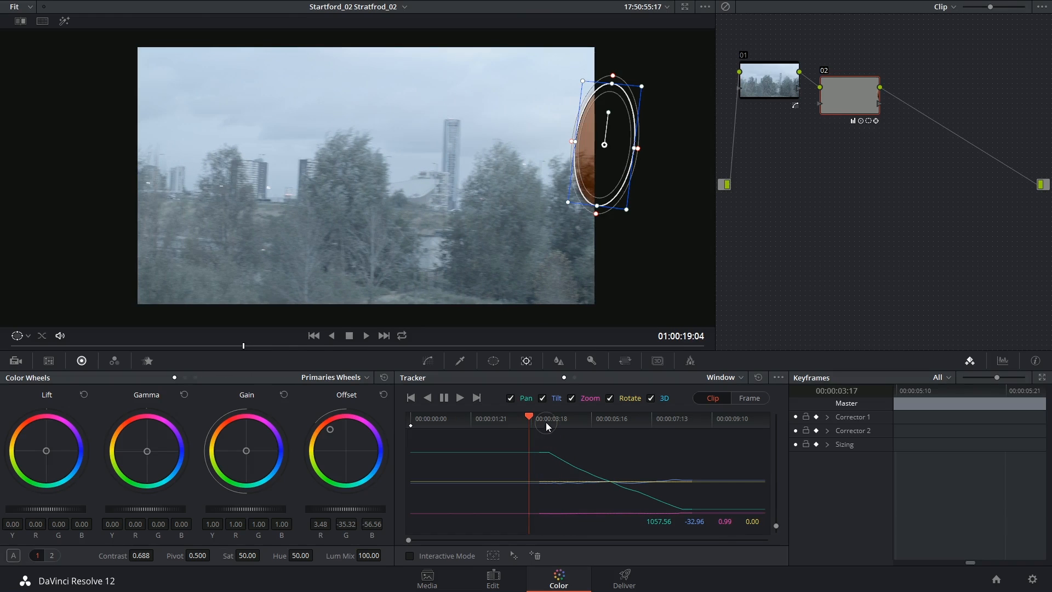
click(550, 423)
drag(551, 423, 549, 423)
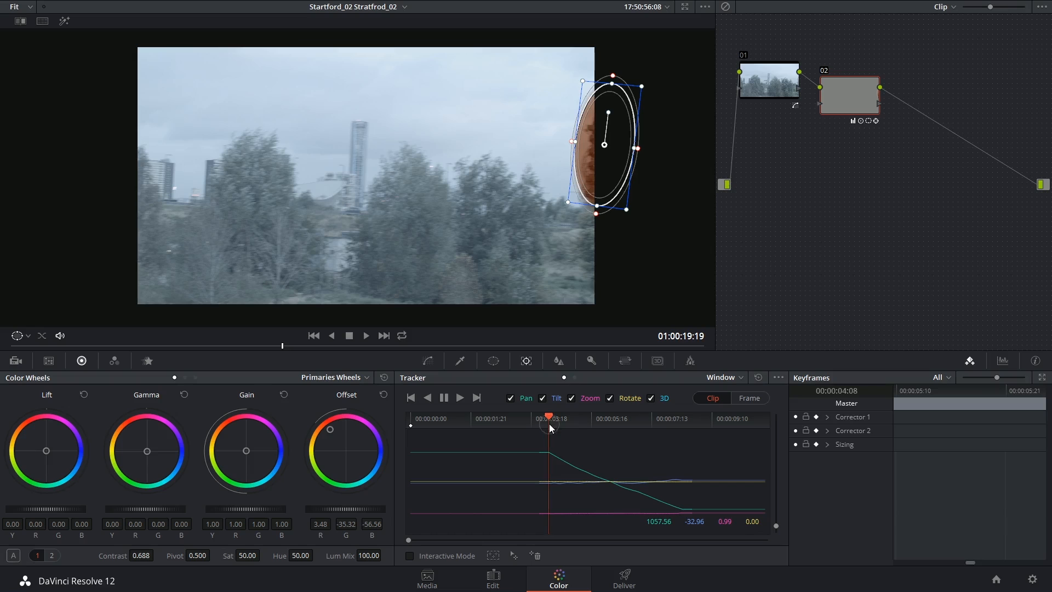
In Frame mode, keyframe the tower window at 01:00:19:19 and move it fully beyond the image's right edge at 01:00:19:14
click(768, 396)
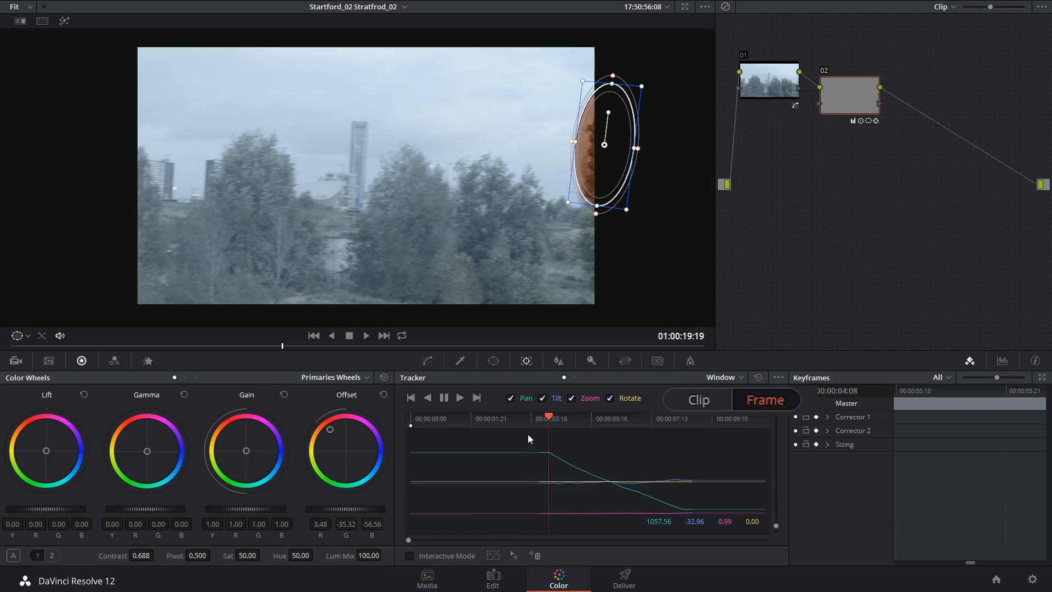
click(607, 152)
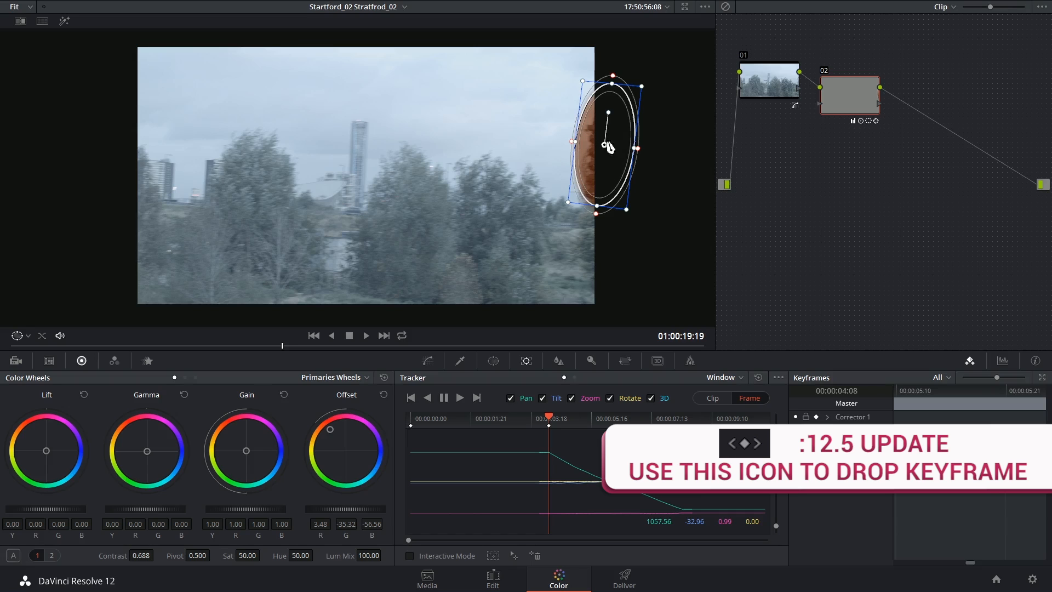
key(Left)
key(Left)
drag(548, 417, 543, 417)
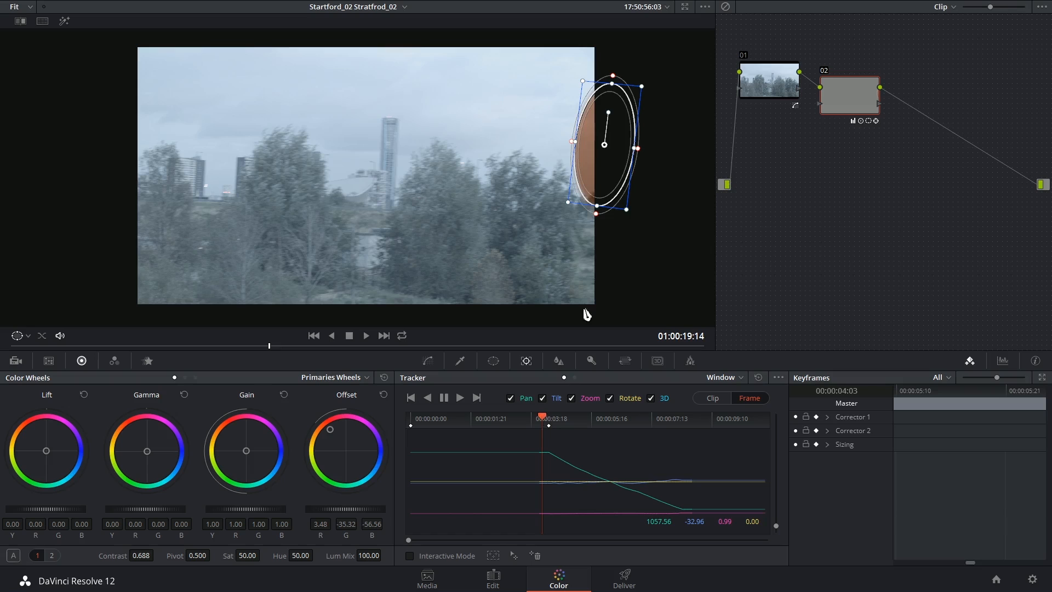
drag(608, 175, 640, 173)
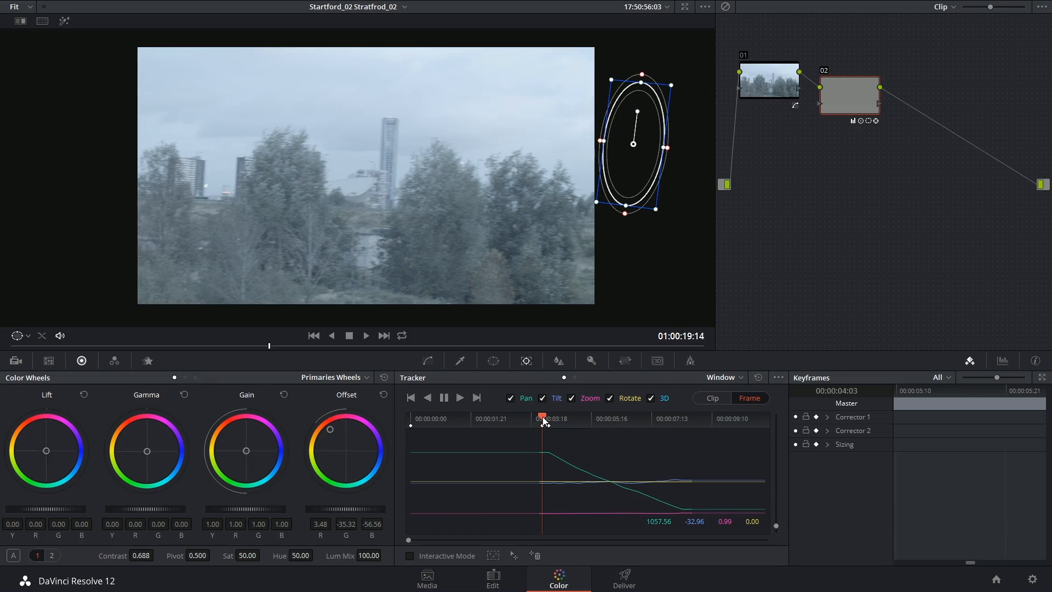
Keyframe the tower window at 01:00:23:23 and move it further beyond the image's left edge at 01:00:24:01
drag(545, 421, 581, 416)
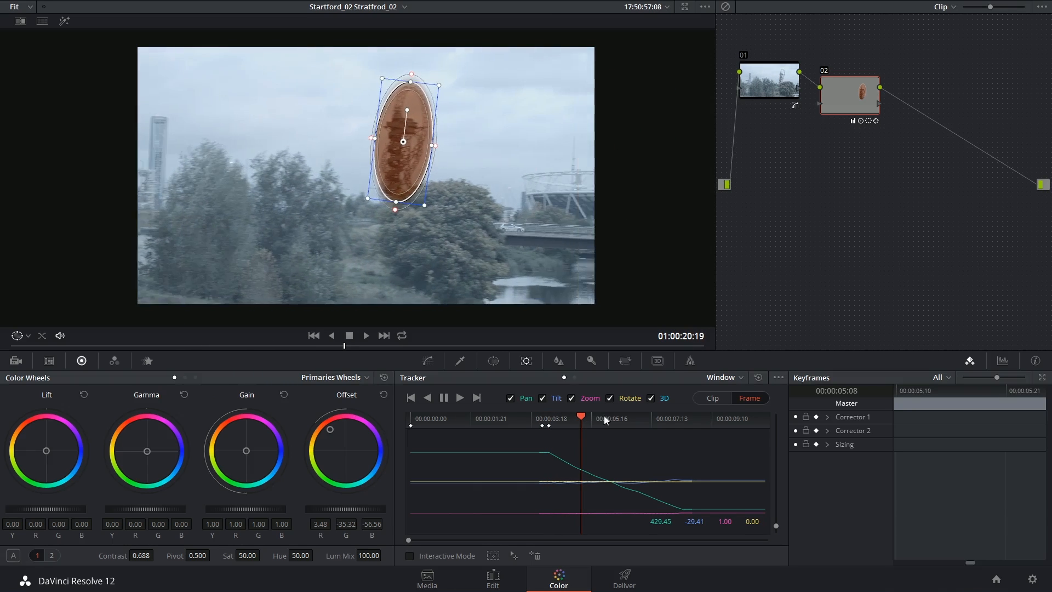
drag(676, 416, 684, 419)
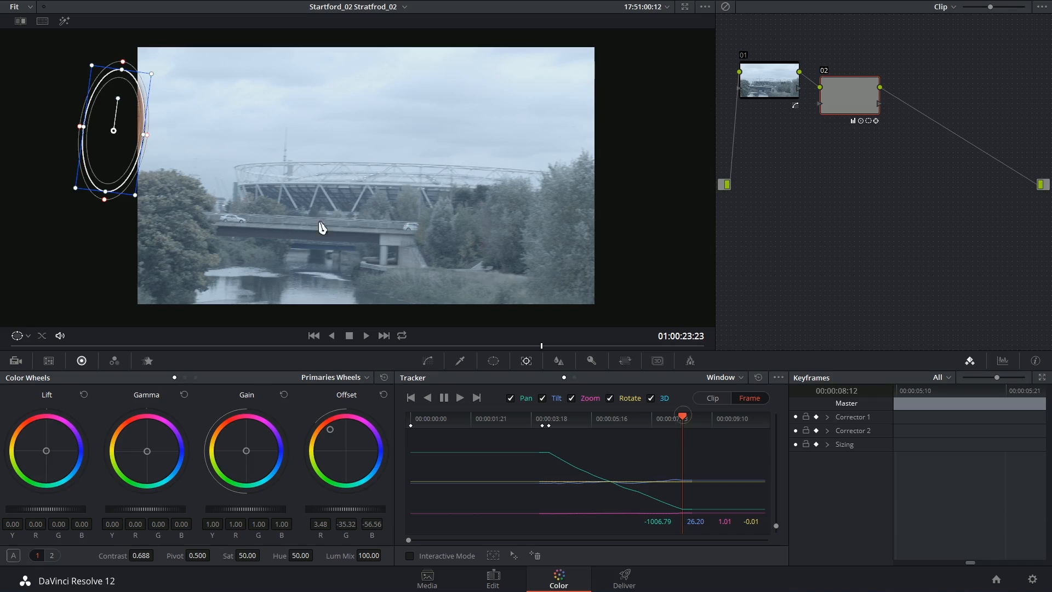
click(114, 132)
drag(684, 421, 686, 421)
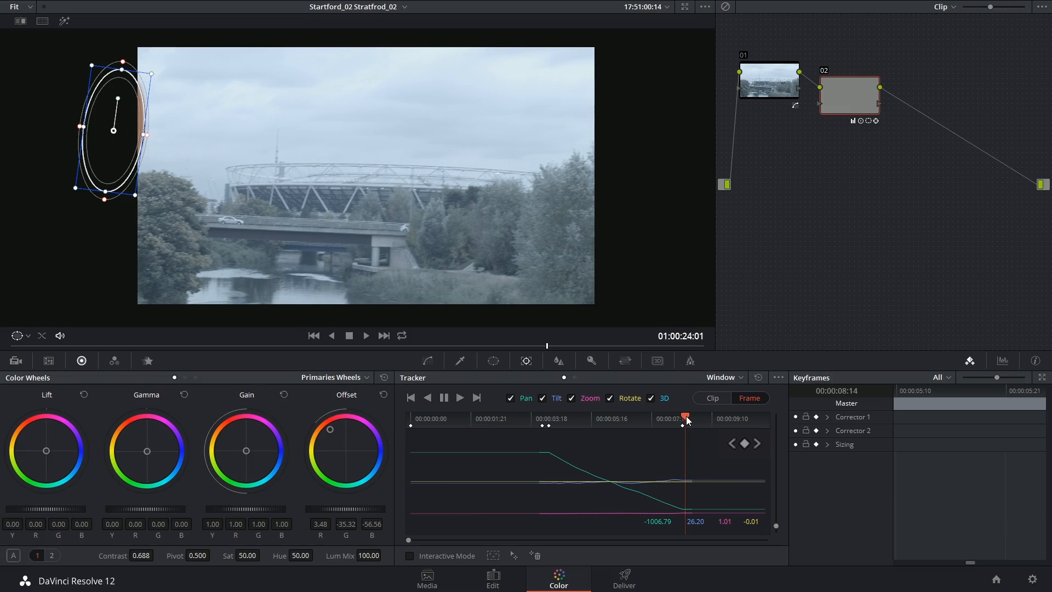
drag(96, 156, 84, 153)
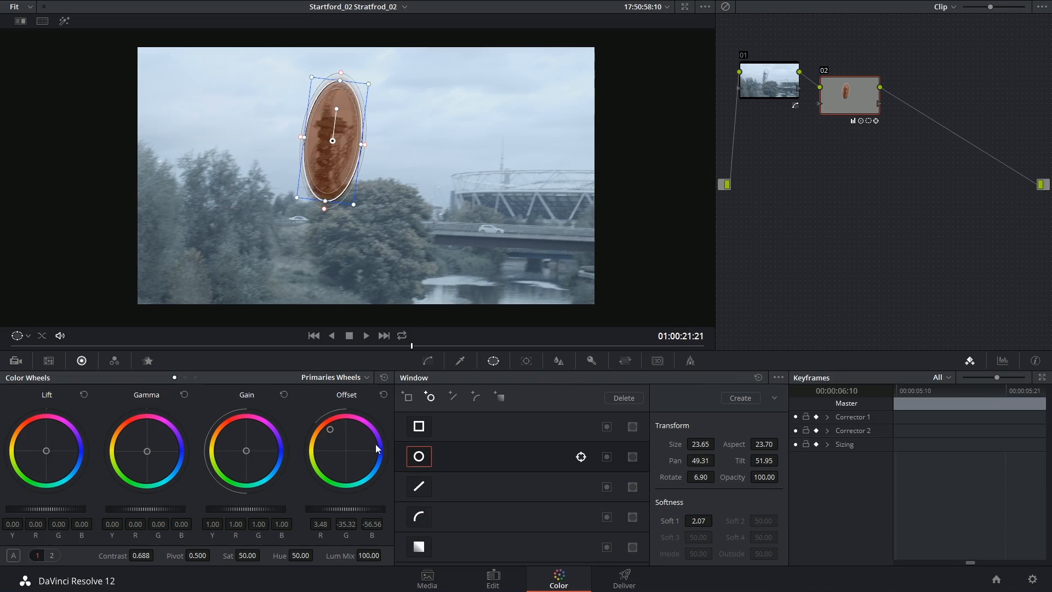
Reset all primary colour wheel adjustments on the tower window's node
click(384, 377)
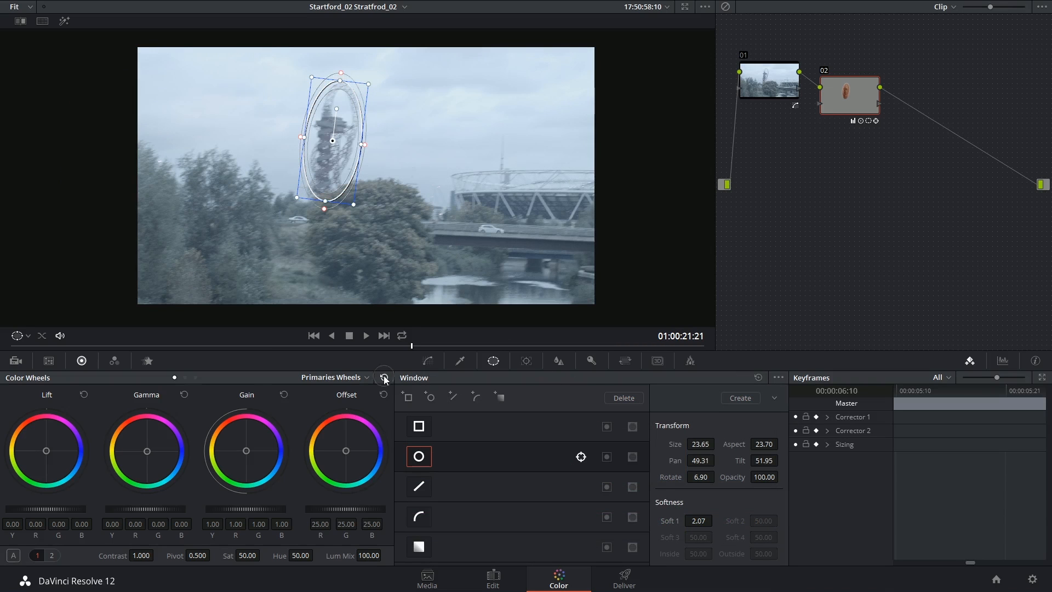
click(459, 362)
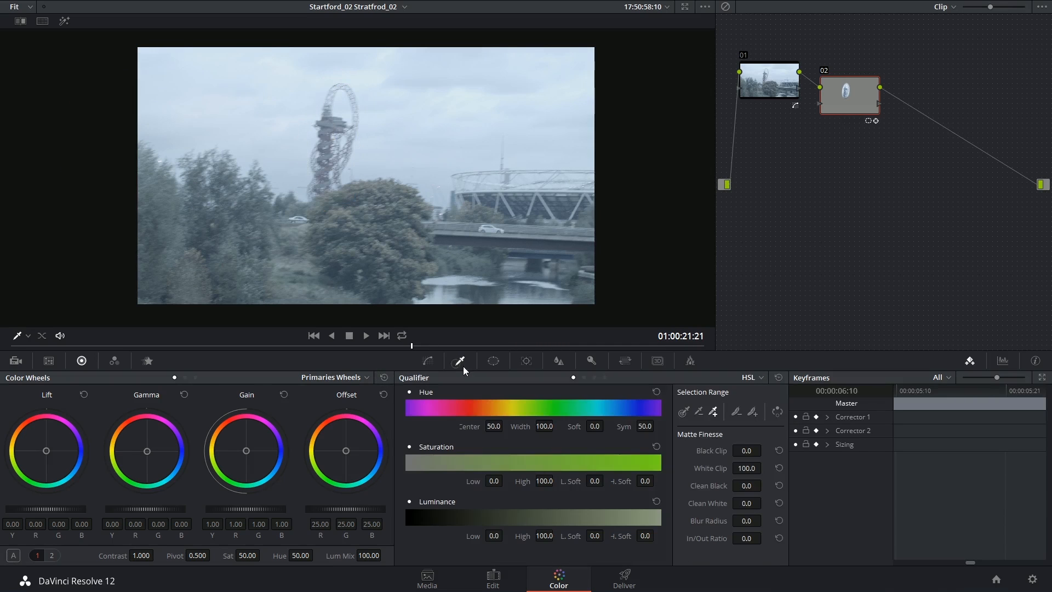
Shift the tower's colour towards red with a Hue Vs Hue curve point at Input Hue 132.39 and Hue Rotate -64.38
click(427, 360)
click(573, 377)
click(640, 465)
drag(640, 464, 639, 432)
drag(651, 464, 616, 466)
drag(640, 432, 647, 494)
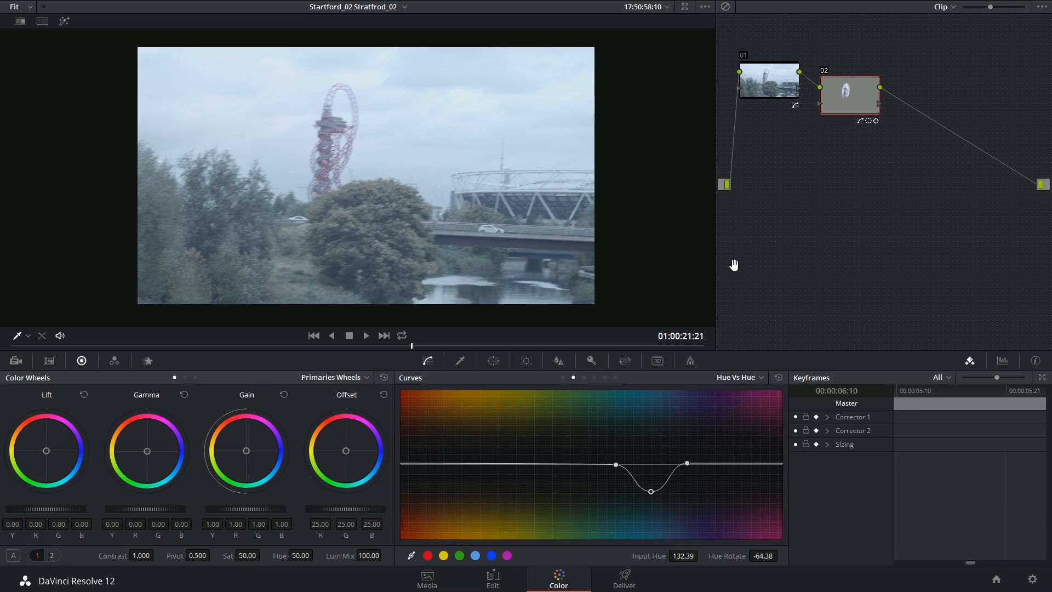